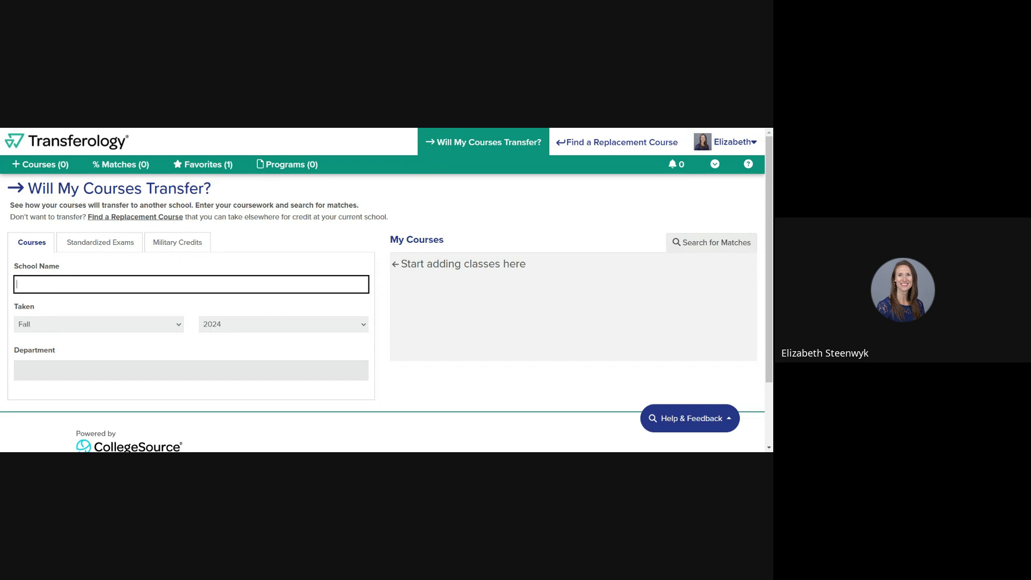
# Step: Pick Grand Rapids Community College, year 2023 and department EN - ENGLISH, then add EN101 English Composition I
pyautogui.write('grand rapids')
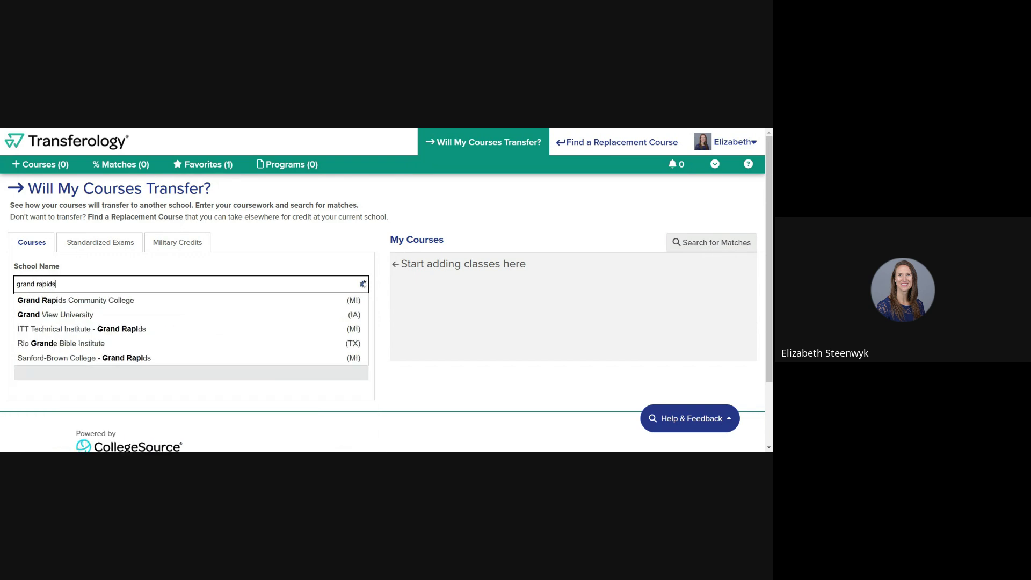
pyautogui.click(115, 301)
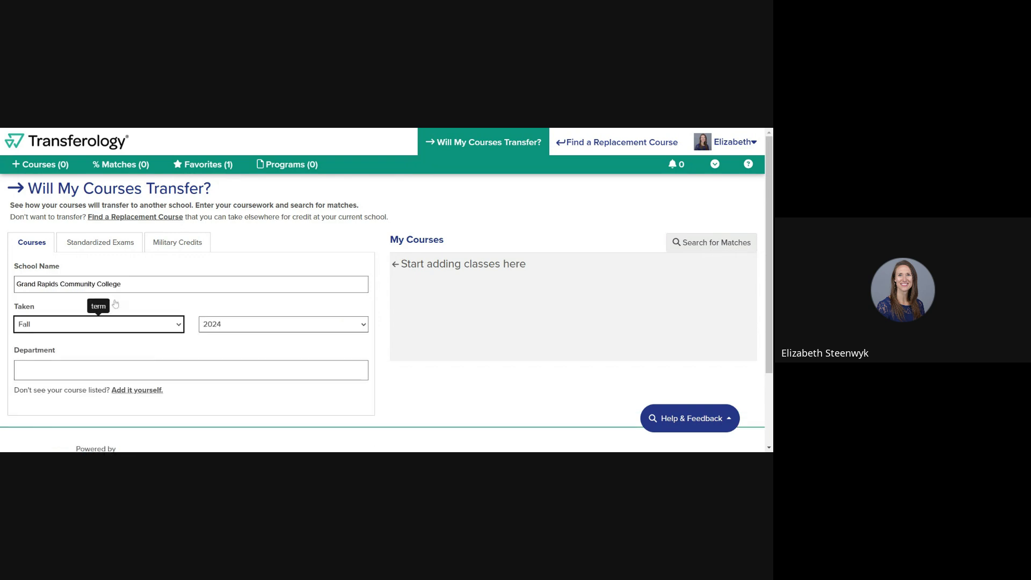
pyautogui.click(210, 326)
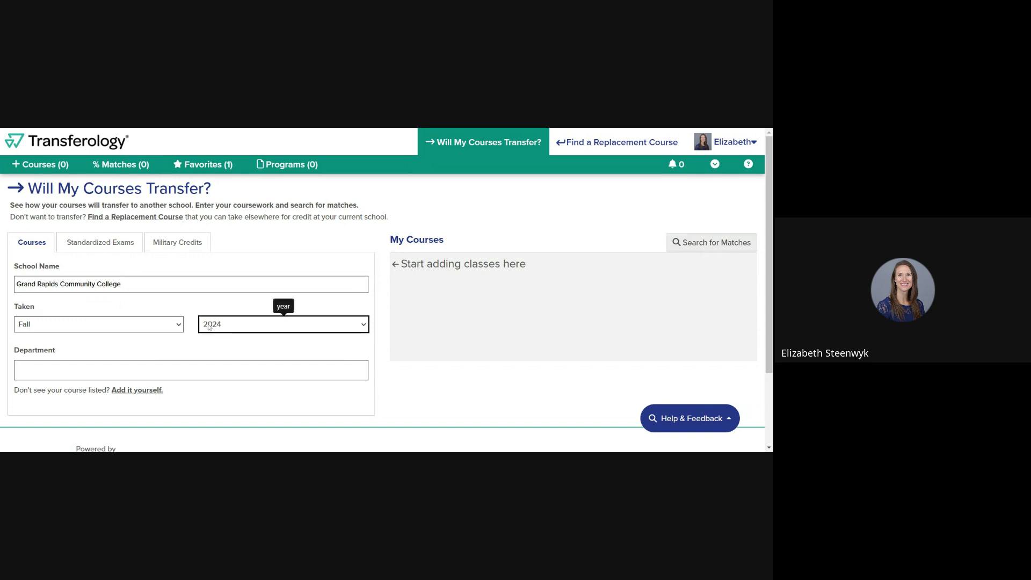
pyautogui.press('Down')
pyautogui.click(191, 370)
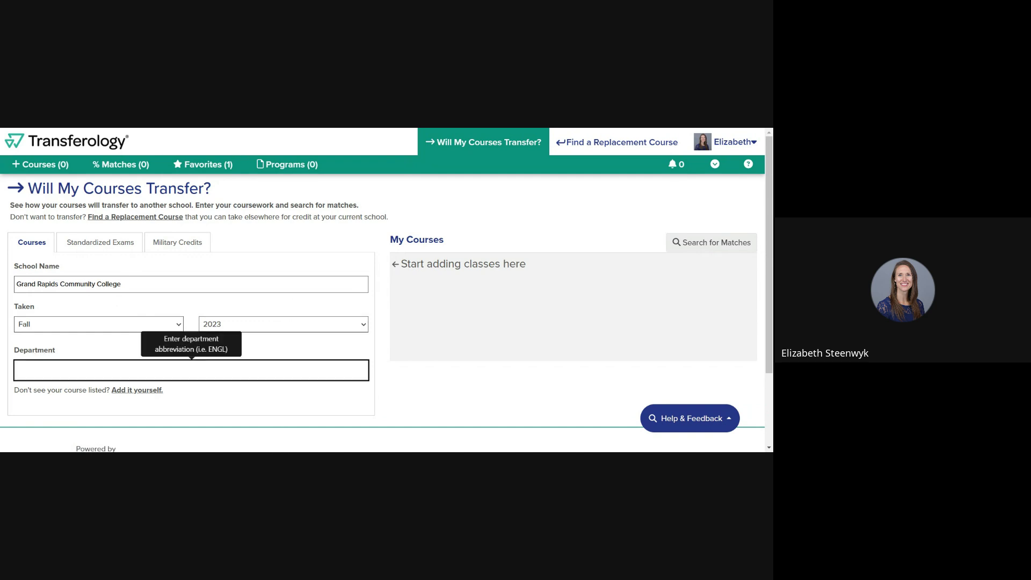
pyautogui.write('engli')
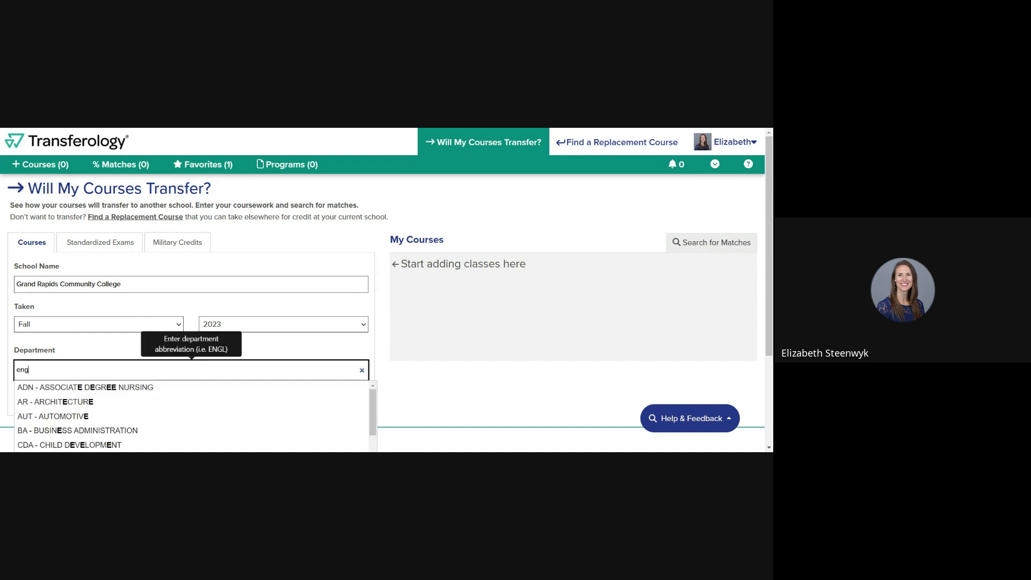
pyautogui.click(61, 385)
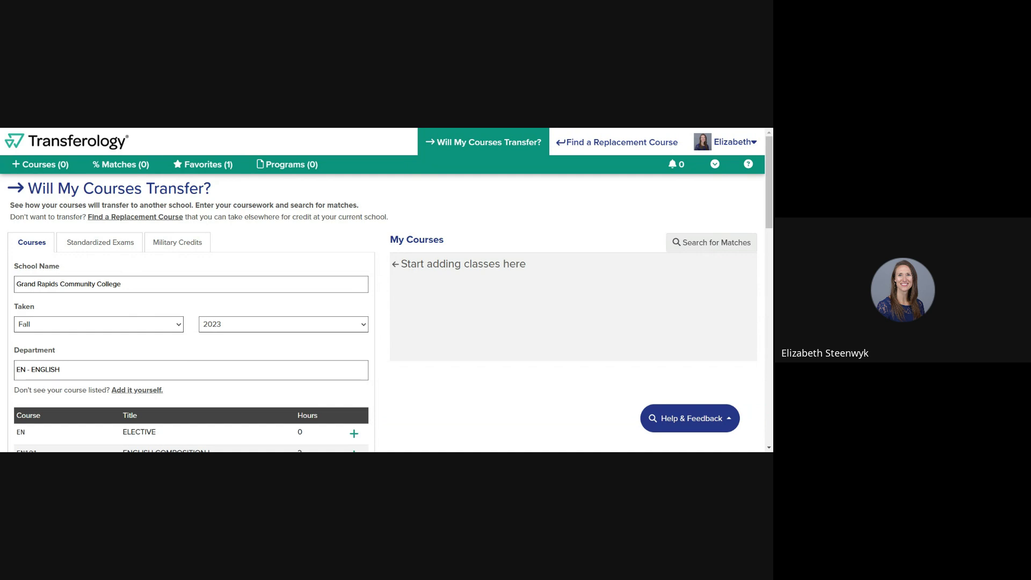
pyautogui.scroll(-1, 89, 390)
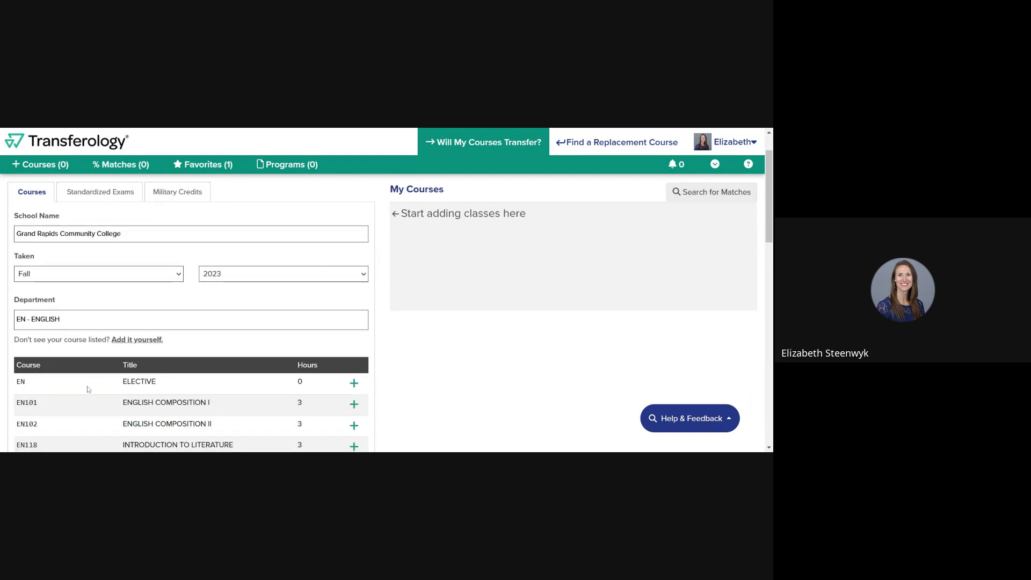
pyautogui.click(354, 404)
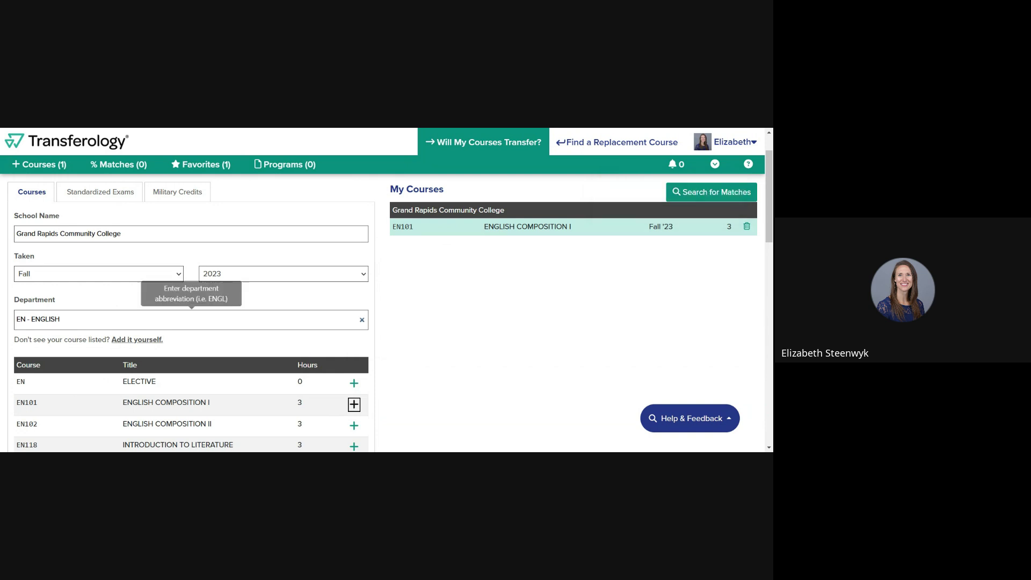
# Step: Switch to the MA - MATHEMATICS department and add MA110 College Algebra and MA133
pyautogui.click(124, 319)
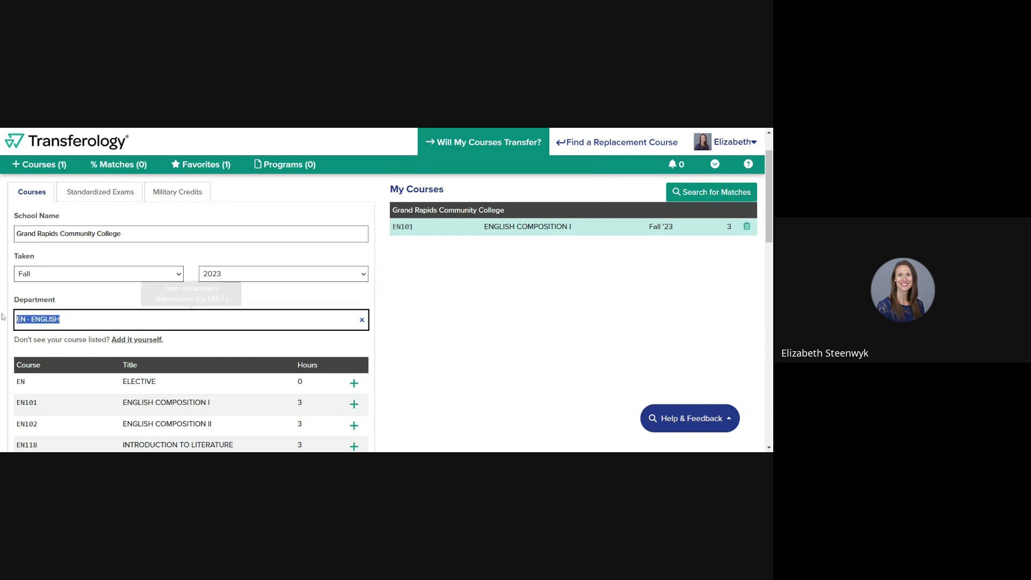
pyautogui.write('ma')
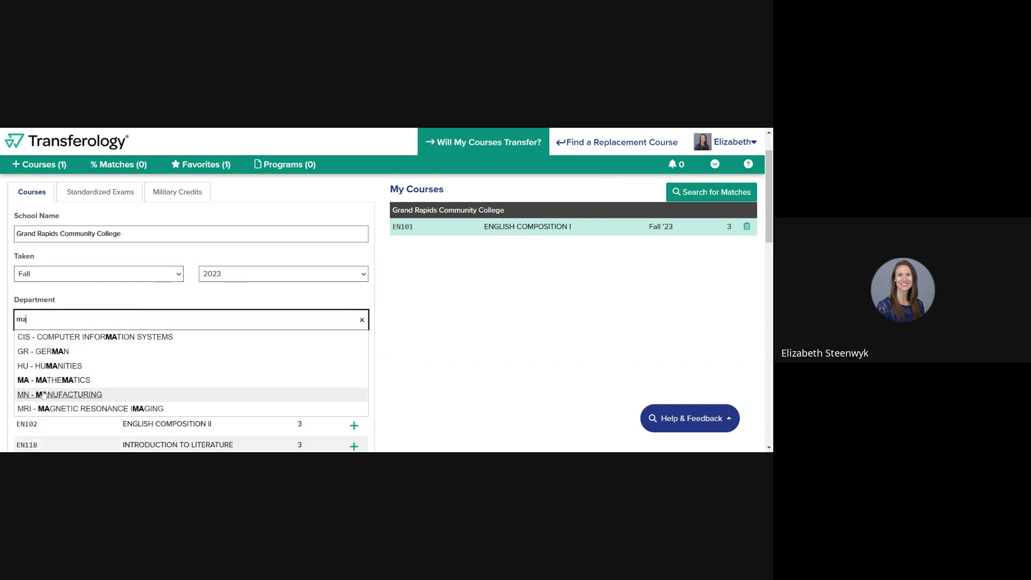
pyautogui.click(44, 381)
pyautogui.scroll(-2, 215, 355)
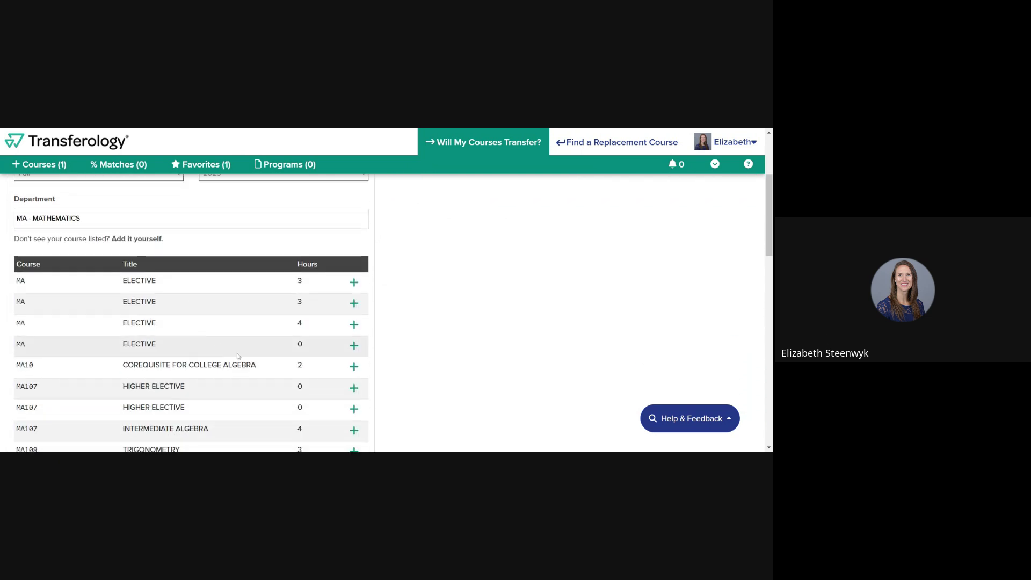
pyautogui.scroll(-1, 254, 359)
pyautogui.click(354, 421)
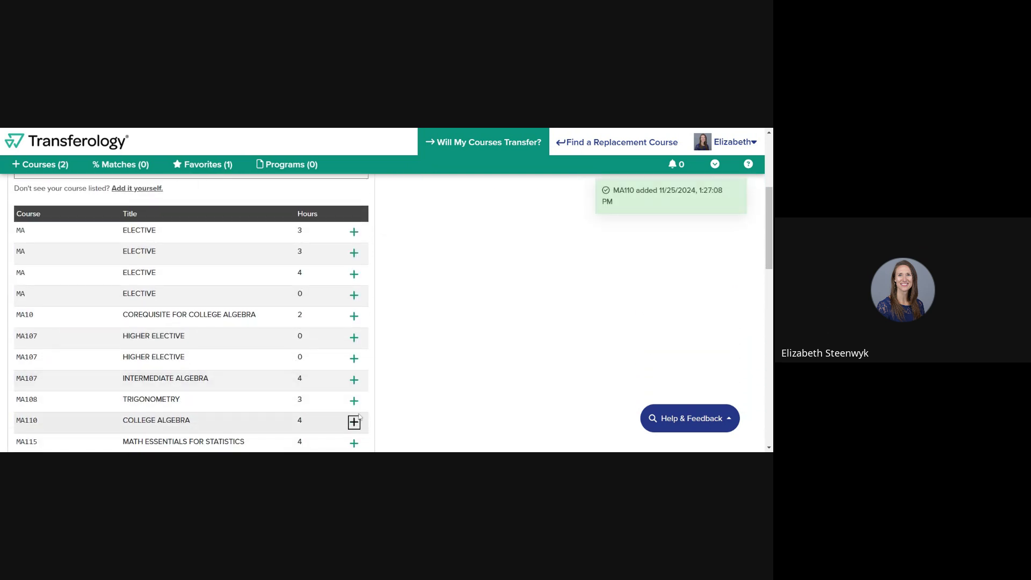
pyautogui.scroll(-3, 354, 421)
pyautogui.click(354, 398)
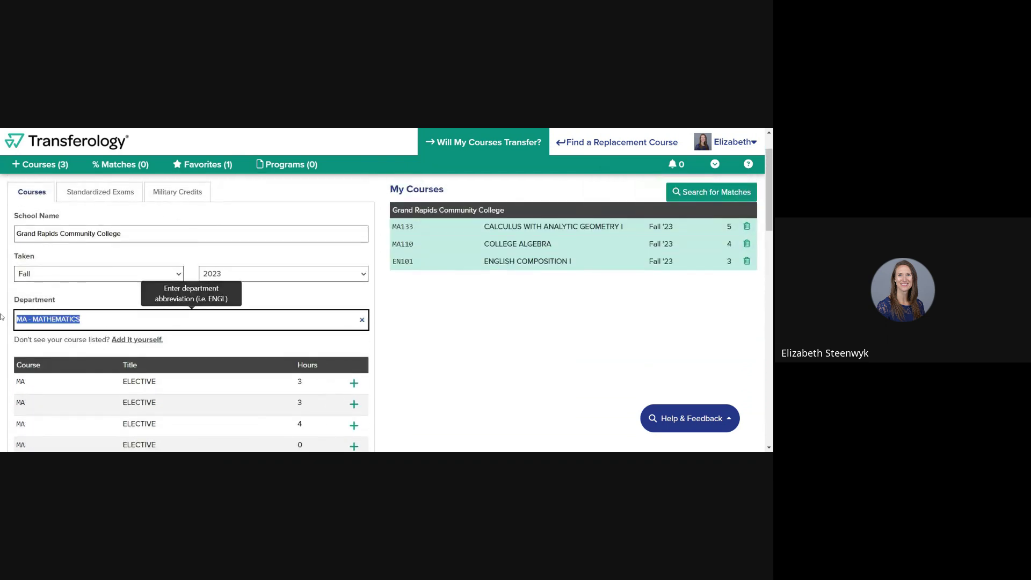
# Step: Switch to AN - ANTHROPOLOGY and add AN201 Introduction to Anthropology and AN205 Introduction to Archaeology
pyautogui.write('an')
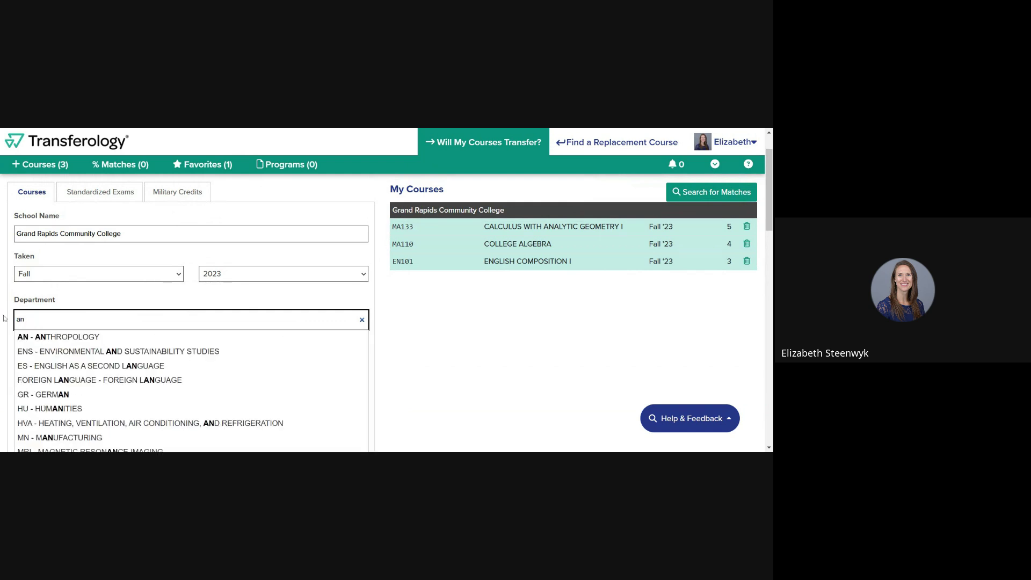
pyautogui.press('Return')
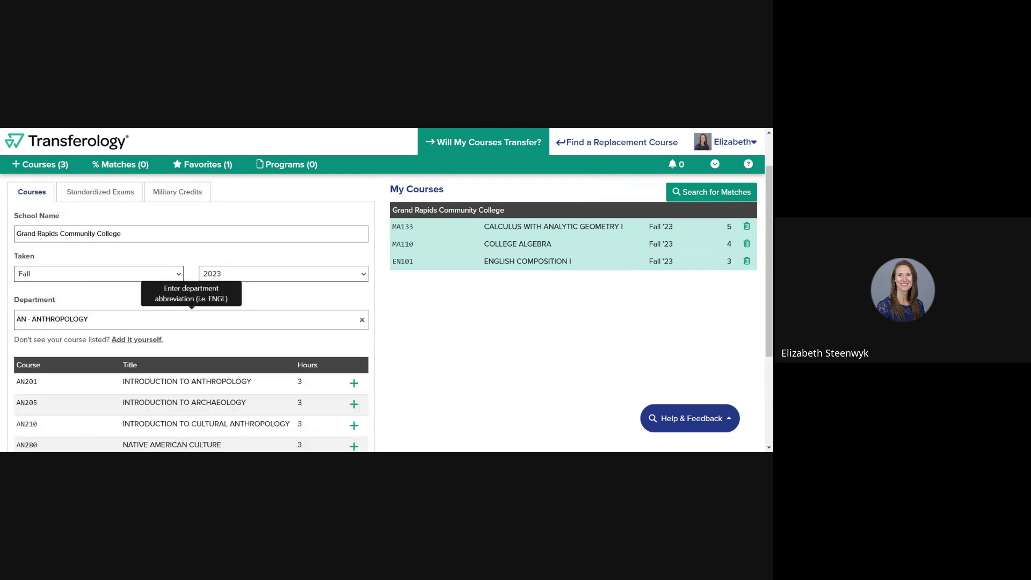
pyautogui.click(354, 384)
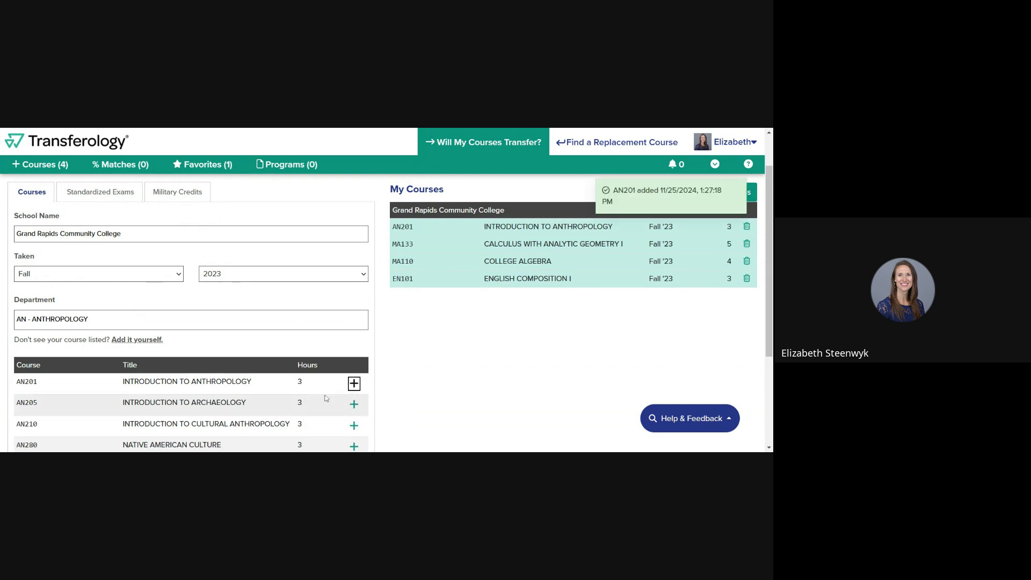
pyautogui.click(354, 403)
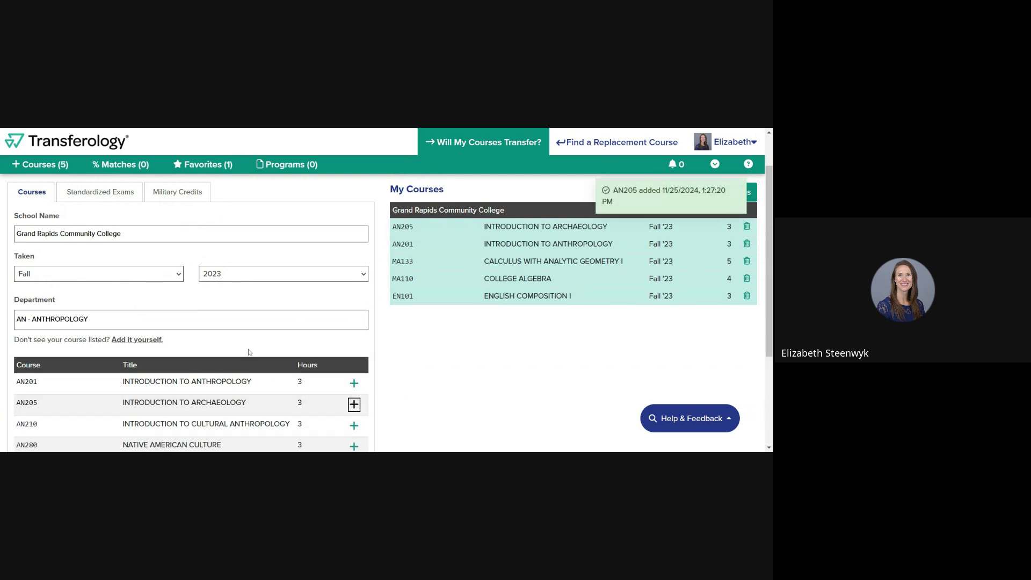
# Step: Switch to SP - SPANISH and add SP102 Introductory Spanish II
pyautogui.click(192, 319)
pyautogui.write('span')
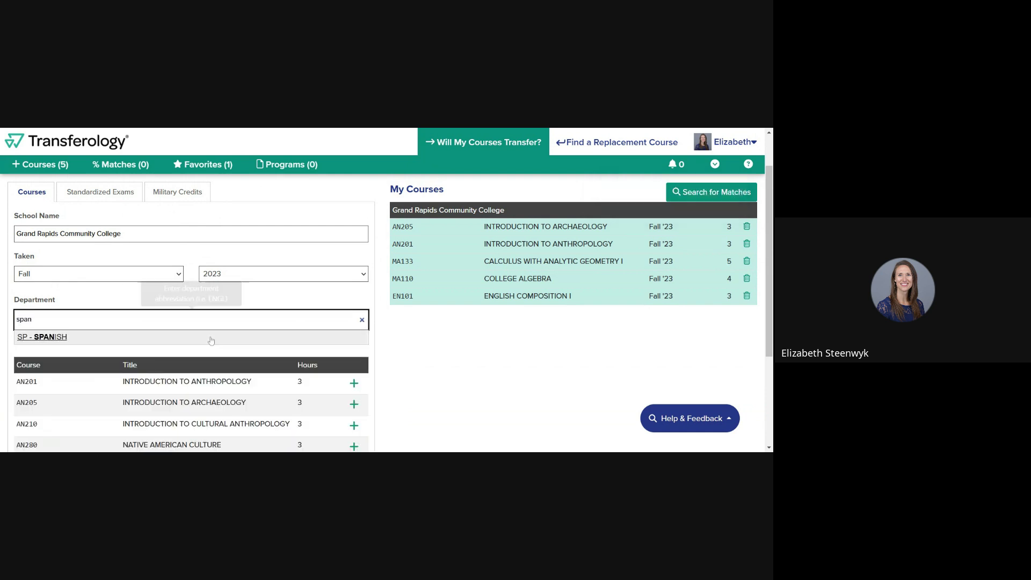
pyautogui.click(206, 337)
pyautogui.click(354, 404)
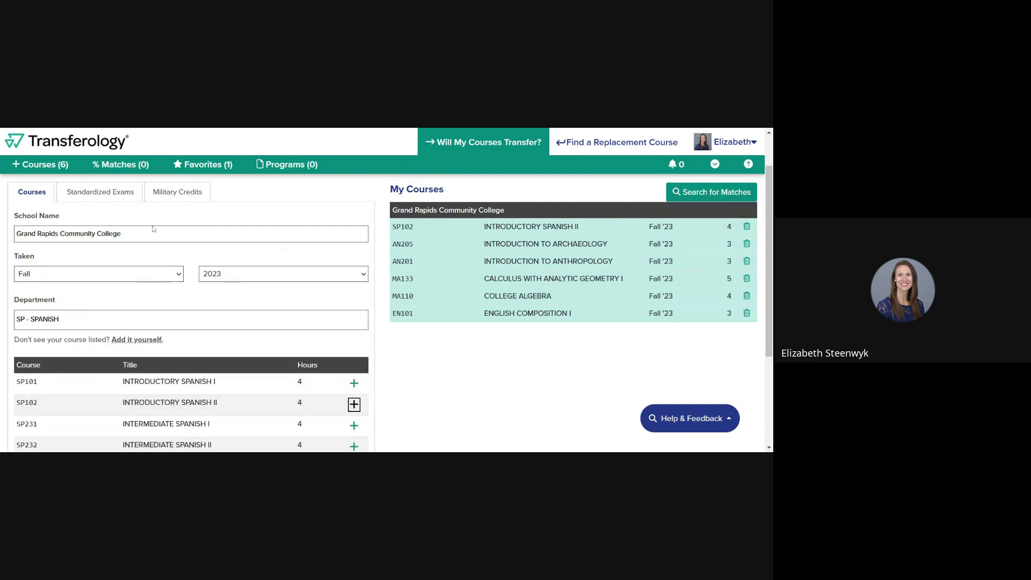
# Step: Choose Muskegon Community College, department COM - COMMUNICATIONS, and add COM107 and COM102
pyautogui.click(19, 233)
pyautogui.write('mus')
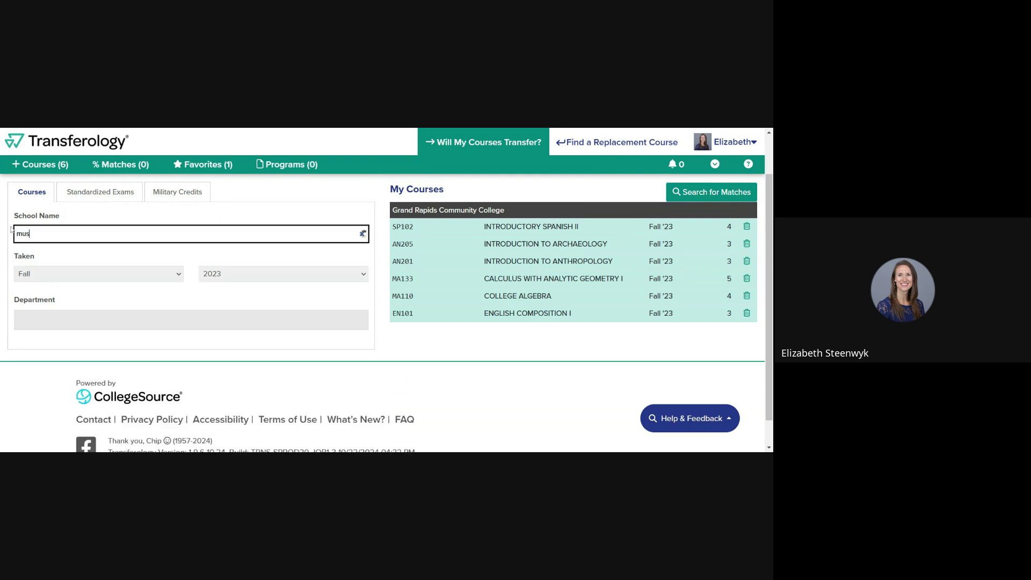
pyautogui.write('kego')
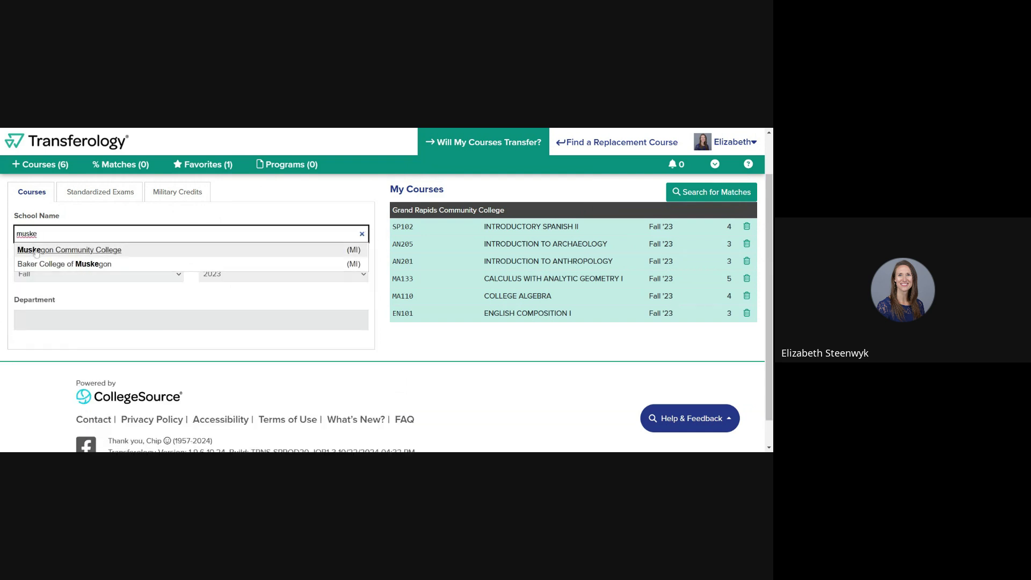
pyautogui.press('Tab')
pyautogui.click(191, 320)
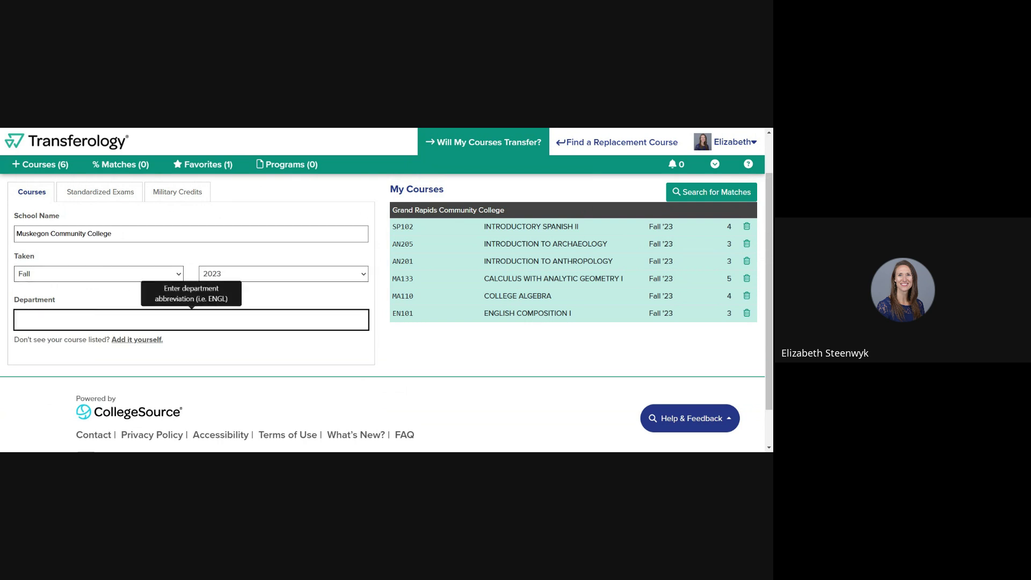
pyautogui.write('com')
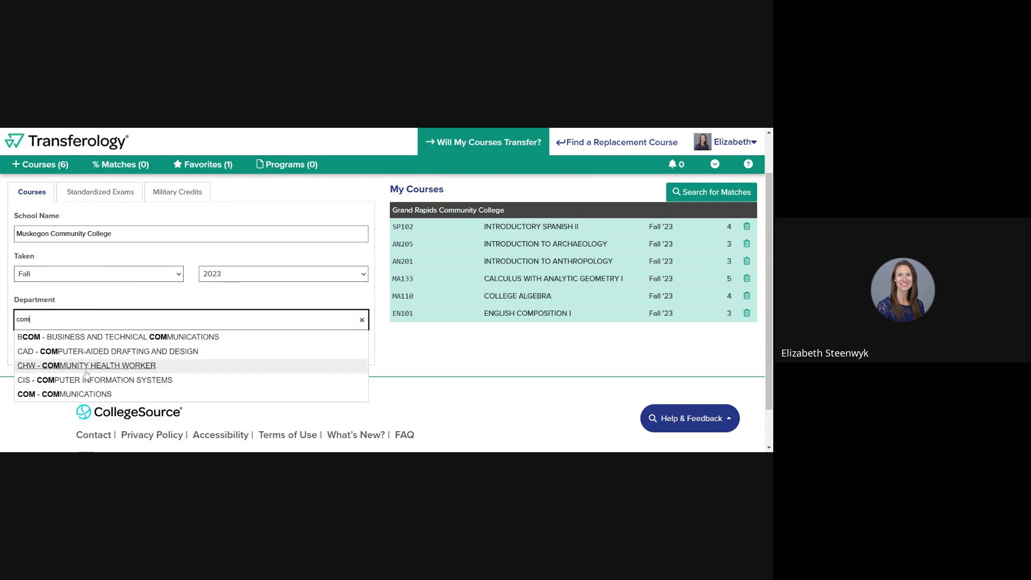
pyautogui.click(80, 393)
pyautogui.scroll(-1, 219, 386)
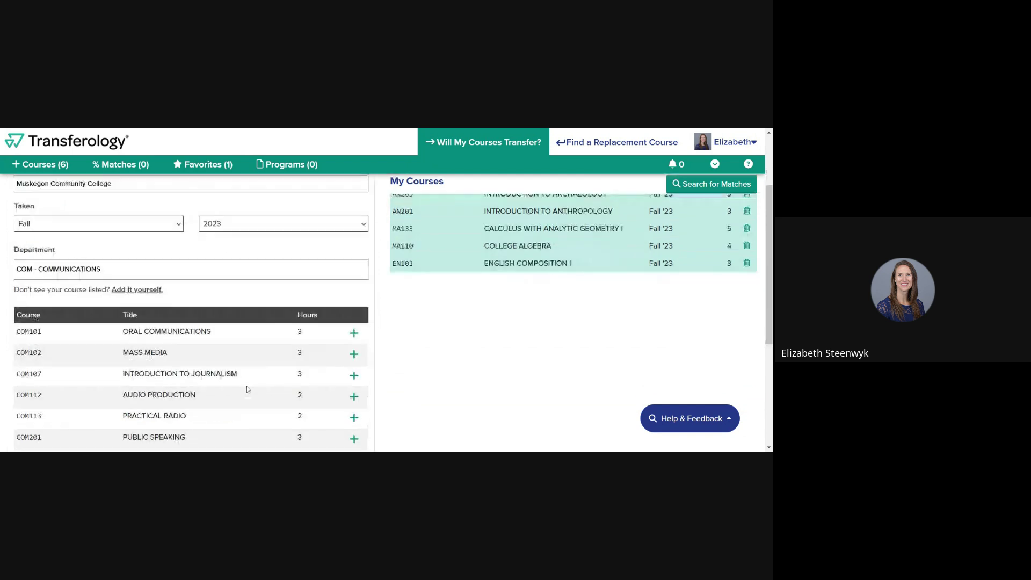
pyautogui.click(354, 376)
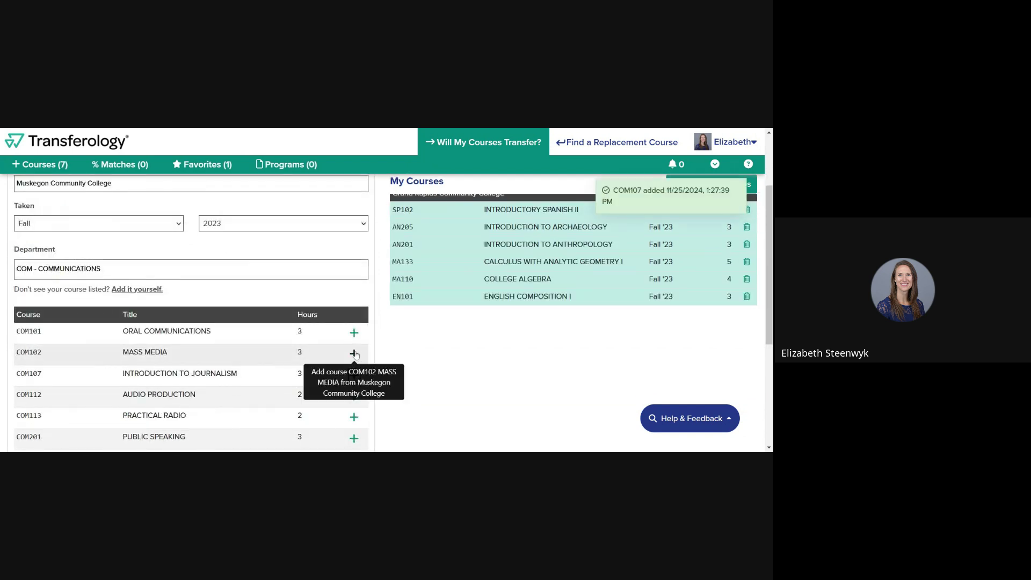
pyautogui.click(354, 354)
# Step: Switch to ED - EDUCATION and add ED101B Introduction to Education
pyautogui.moveTo(107, 269); pyautogui.dragTo(6, 266)
pyautogui.write('ed')
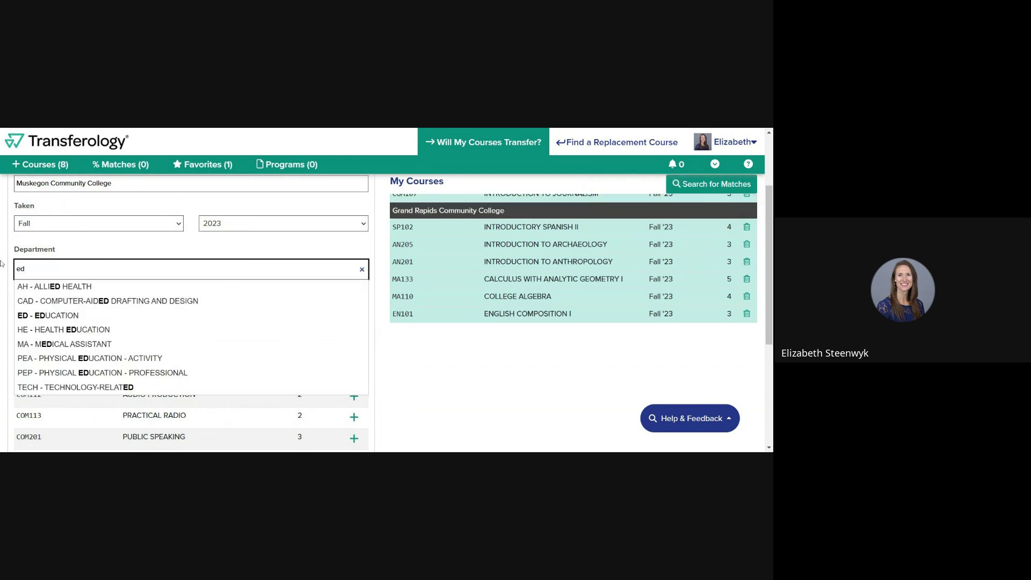
pyautogui.write('u')
pyautogui.click(48, 288)
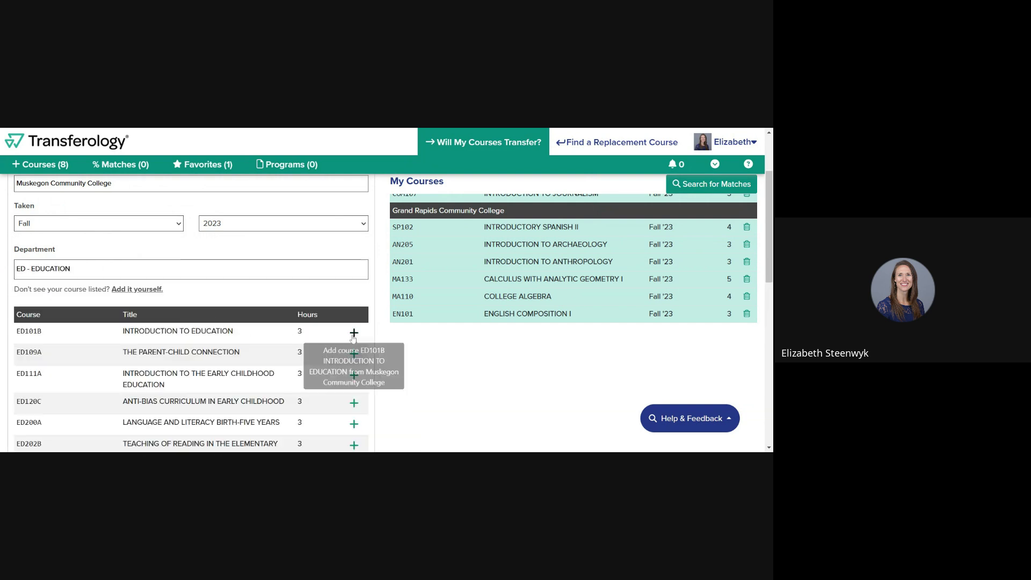
pyautogui.click(353, 335)
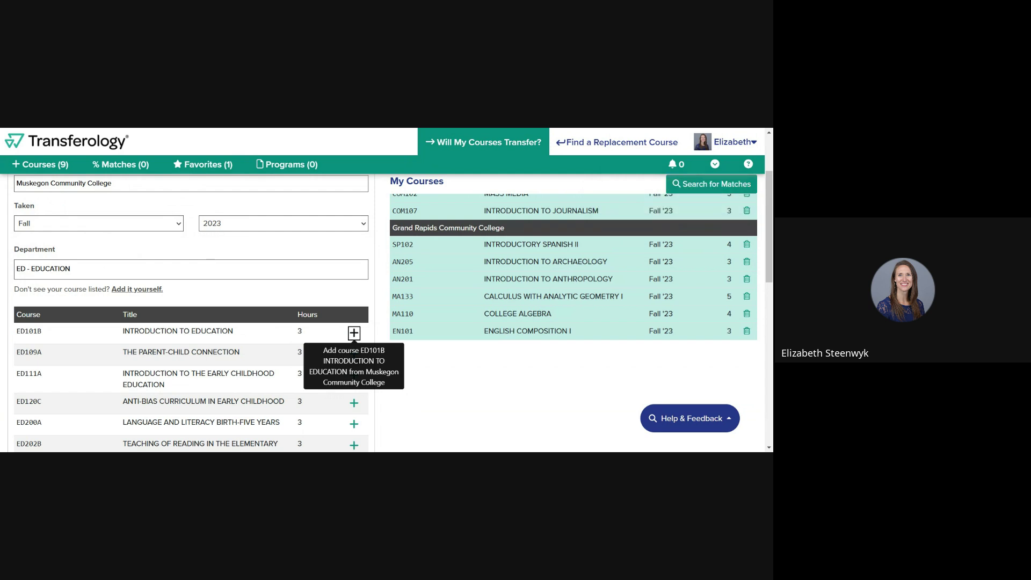
pyautogui.scroll(2, 354, 336)
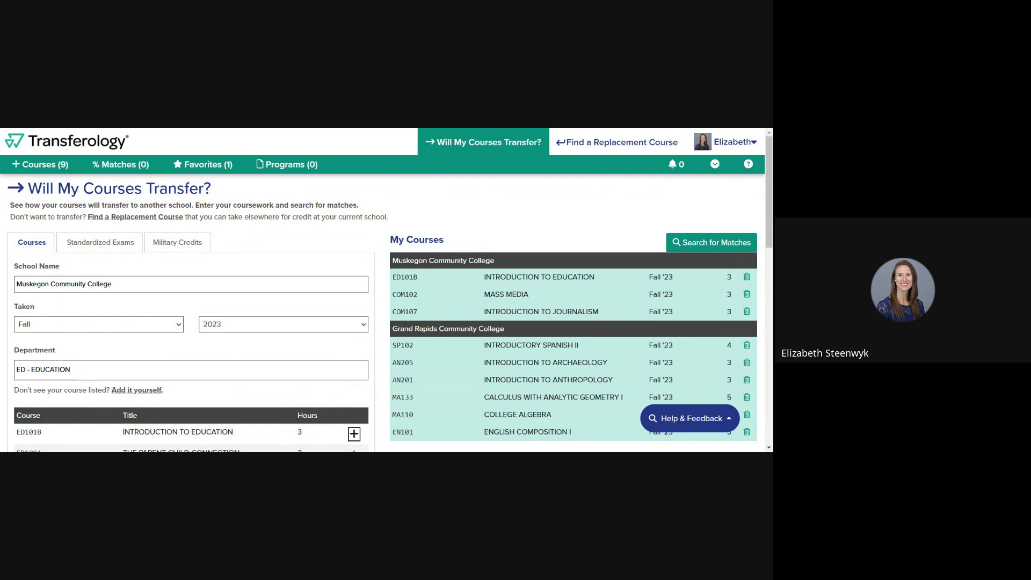
# Step: Search for schools matching the nine courses, showing Hope College as a 56% match
pyautogui.click(694, 242)
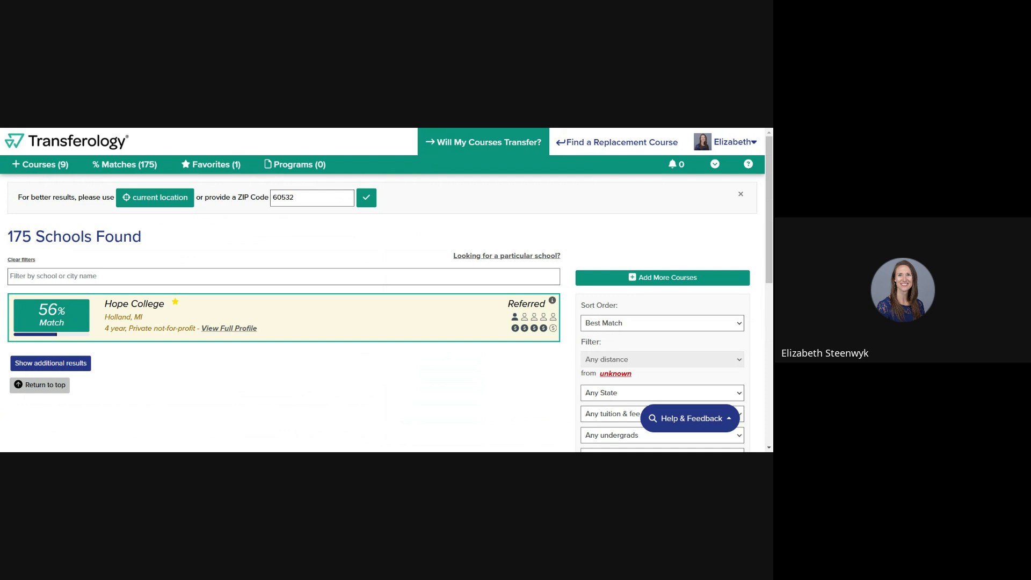
# Step: Open Hope College's 56% match details and highlight the EN101 to ENGL113 equivalency
pyautogui.click(47, 317)
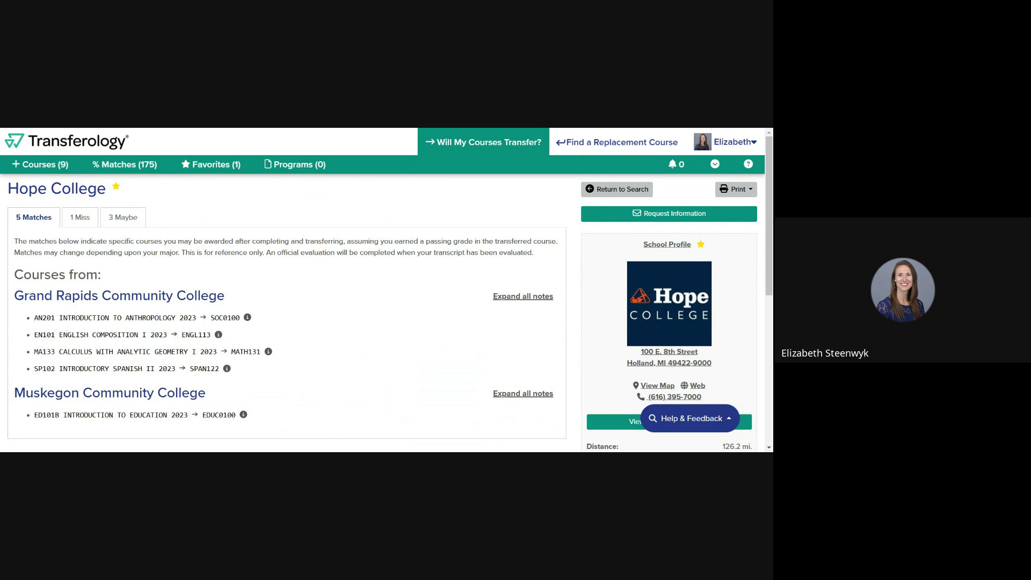
pyautogui.moveTo(34, 334); pyautogui.dragTo(211, 334)
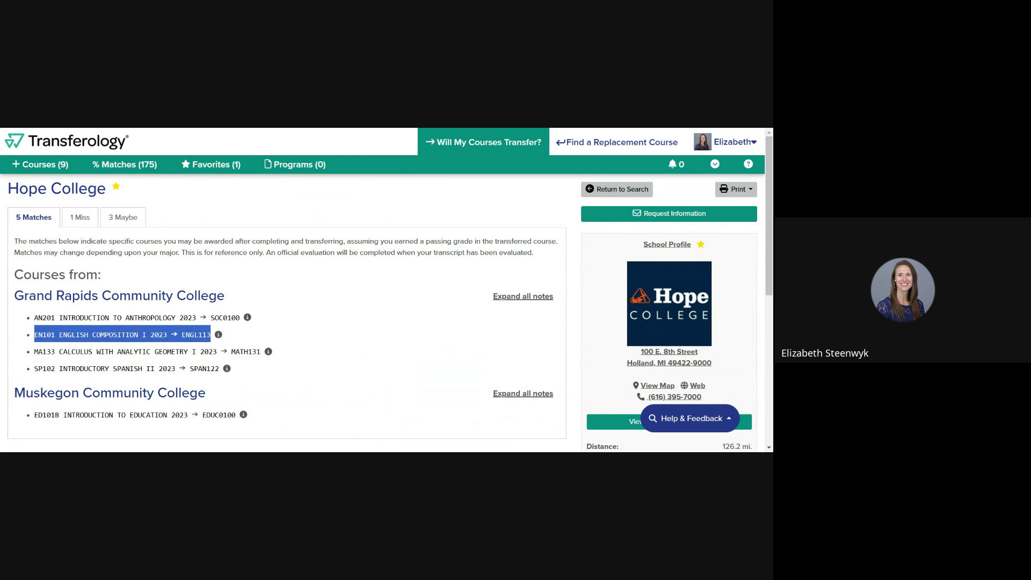
pyautogui.click(257, 339)
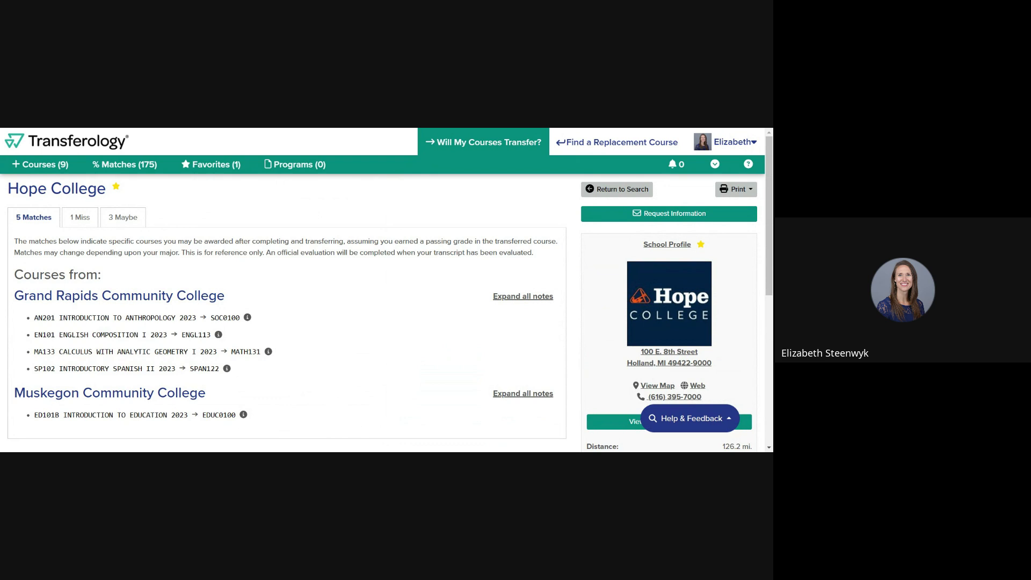
pyautogui.moveTo(34, 318); pyautogui.dragTo(236, 318)
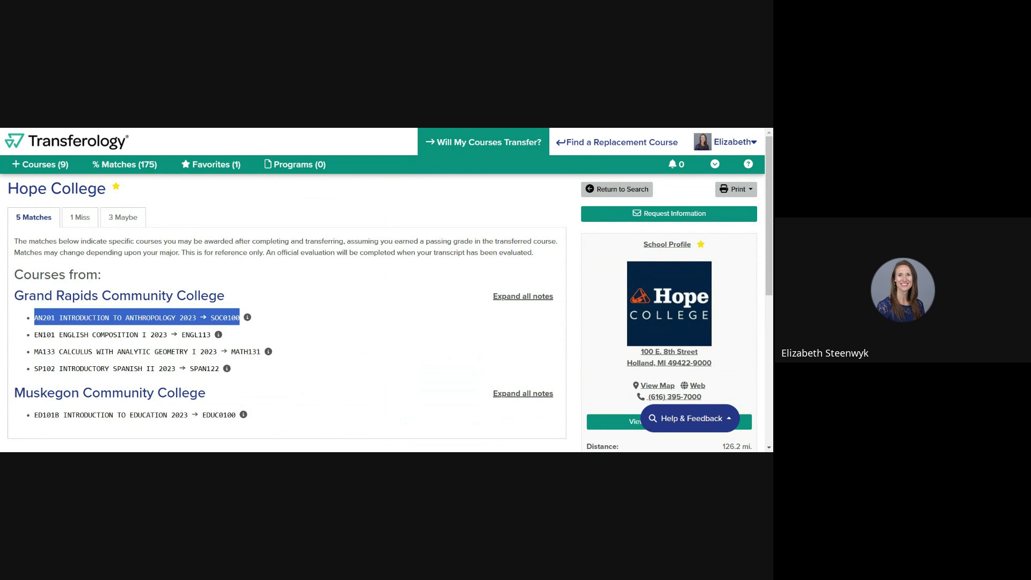
pyautogui.click(285, 335)
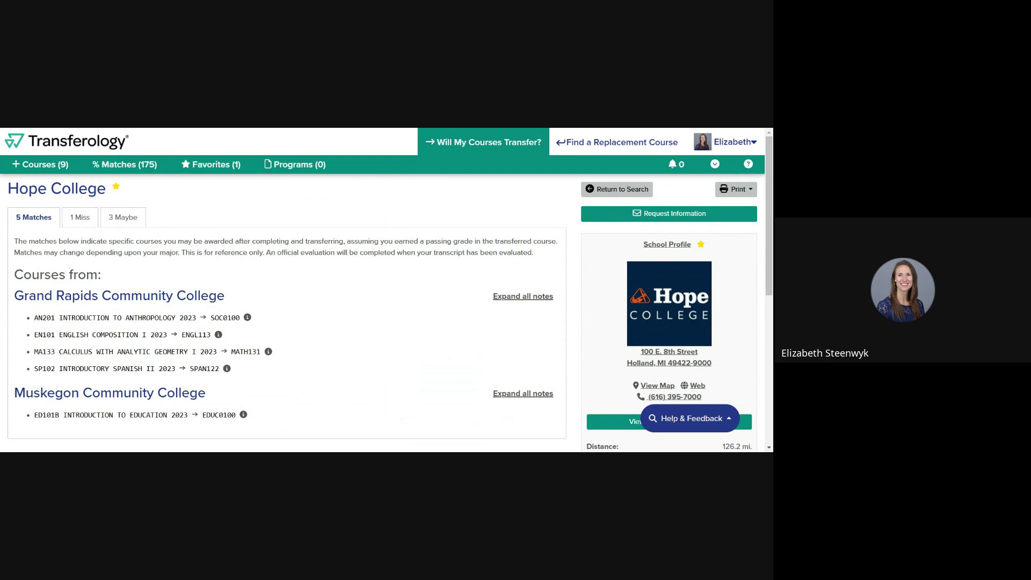
# Step: View Hope College's 1 Miss course, then the 3 Maybe courses AN205, COM102 and COM107
pyautogui.click(80, 217)
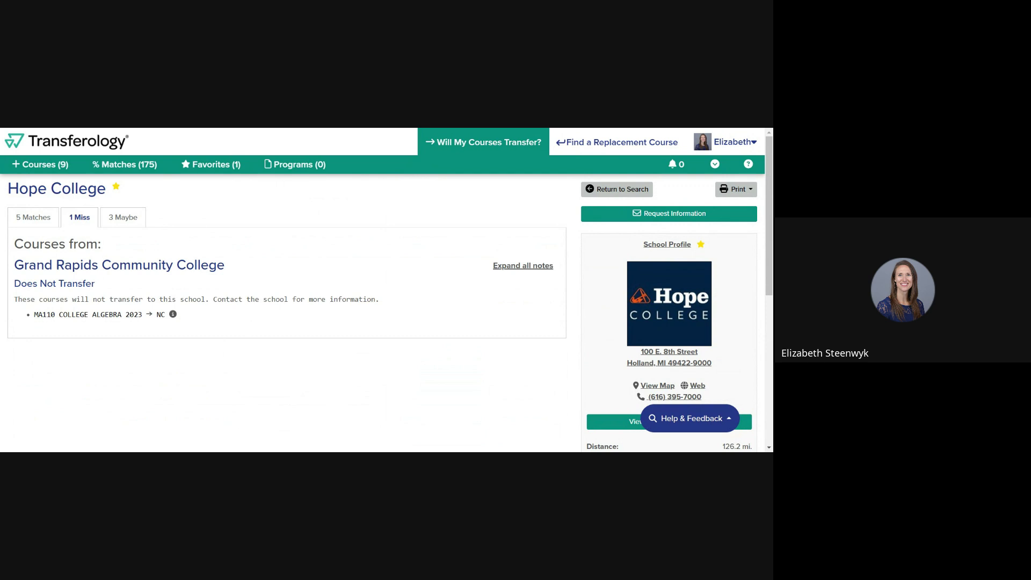
pyautogui.click(123, 217)
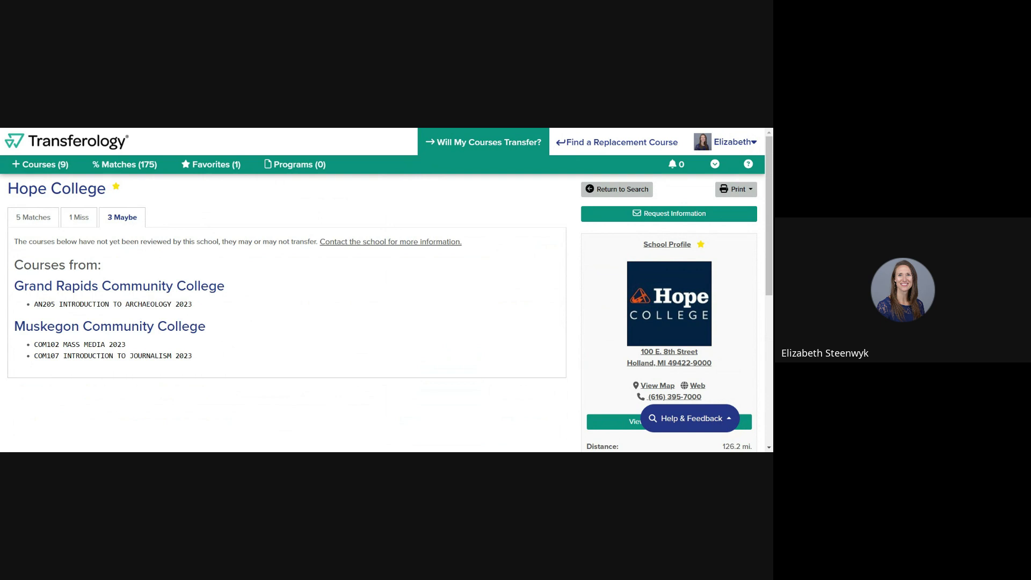
# Step: Open the Request Information form for Hope College
pyautogui.click(625, 214)
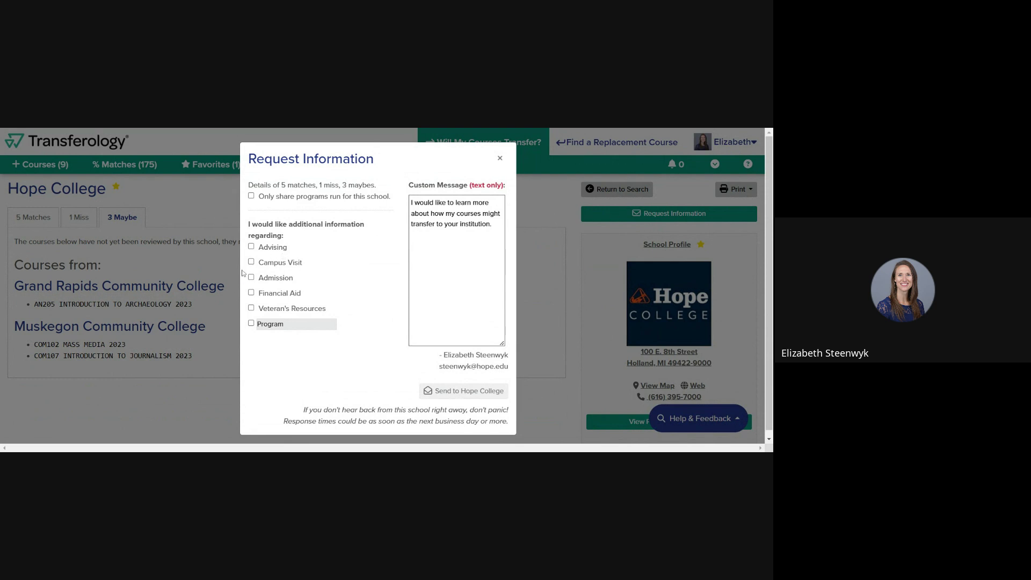
# Step: Tick Advising and send the information request to Hope College
pyautogui.click(251, 247)
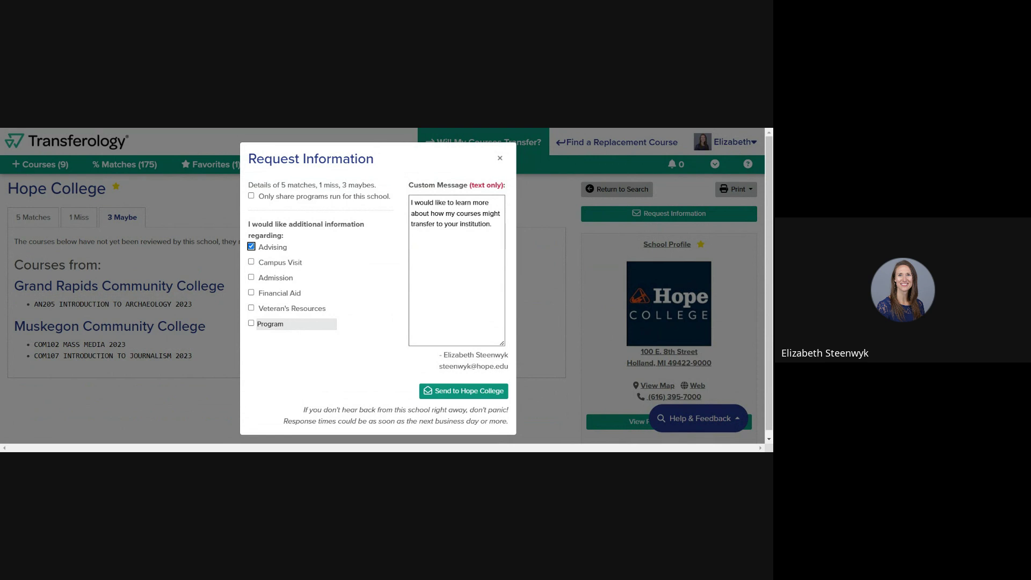
pyautogui.click(456, 392)
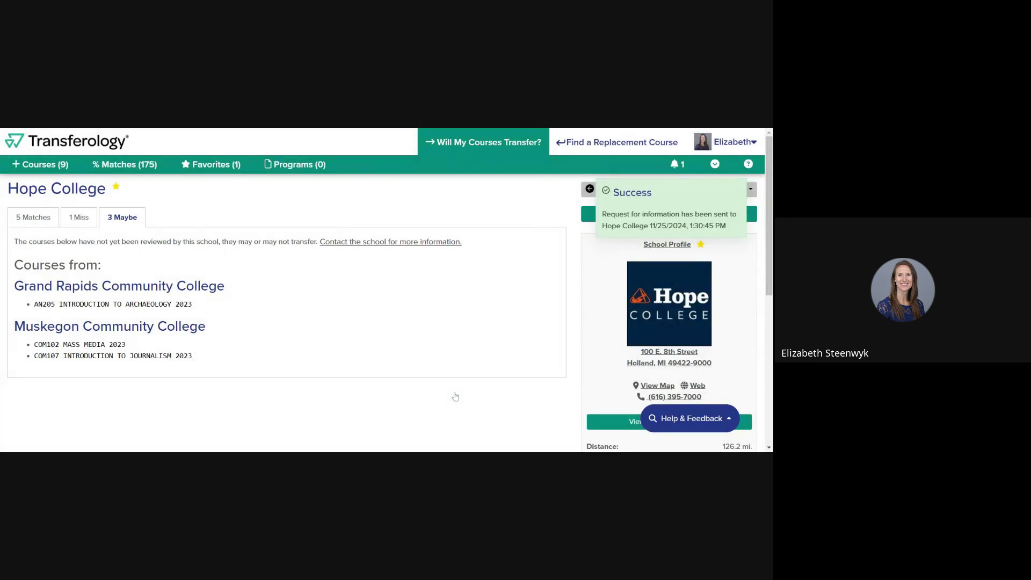